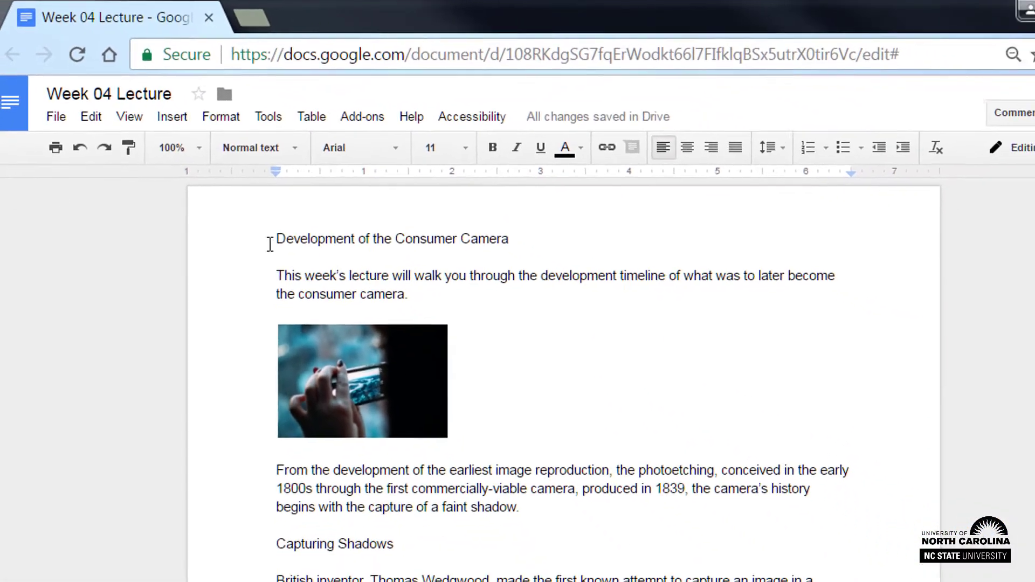
# Make the document's title line a Heading 1.
pyautogui.moveTo(248, 211); pyautogui.dragTo(462, 214)
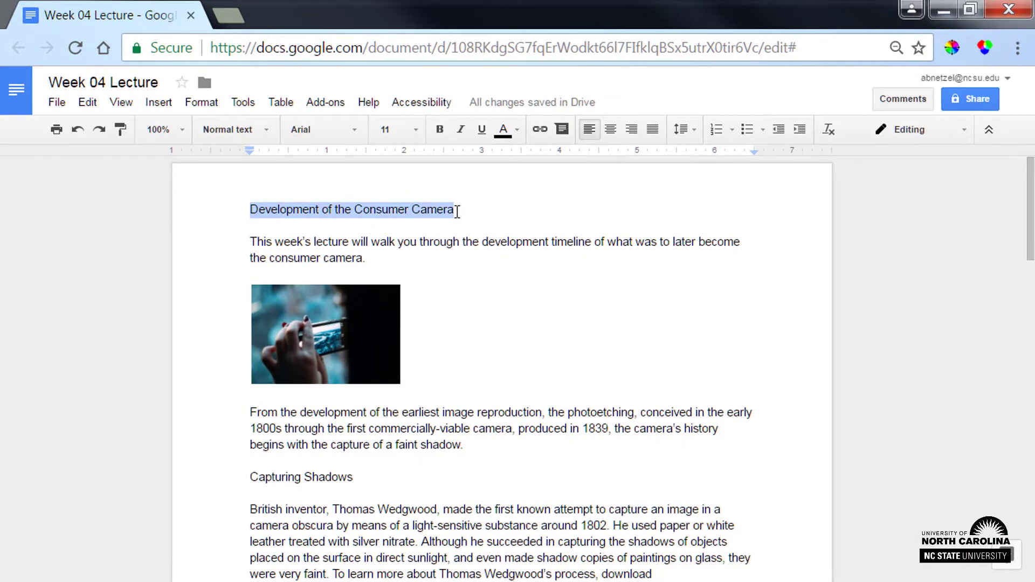
pyautogui.click(226, 134)
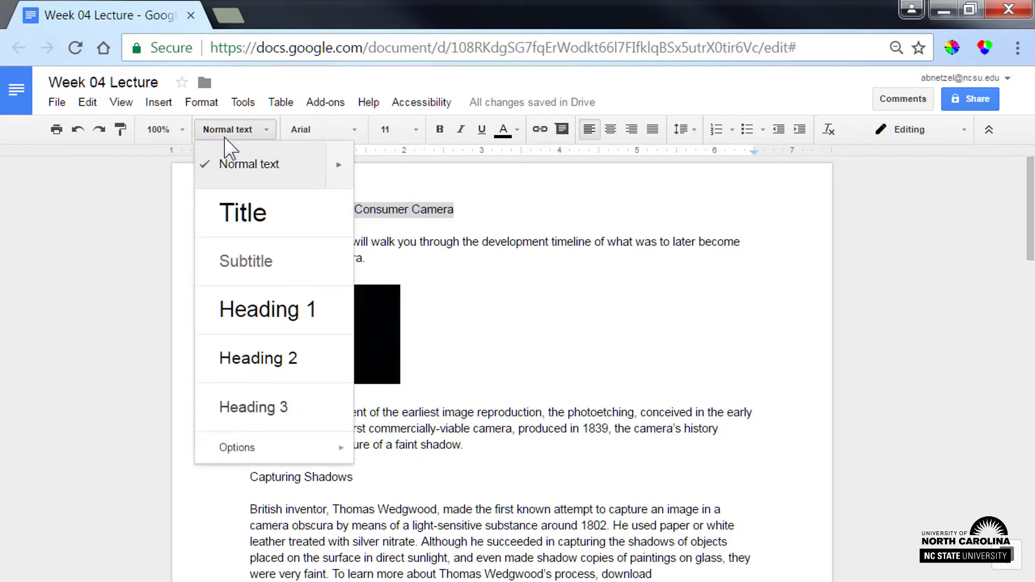
pyautogui.click(234, 323)
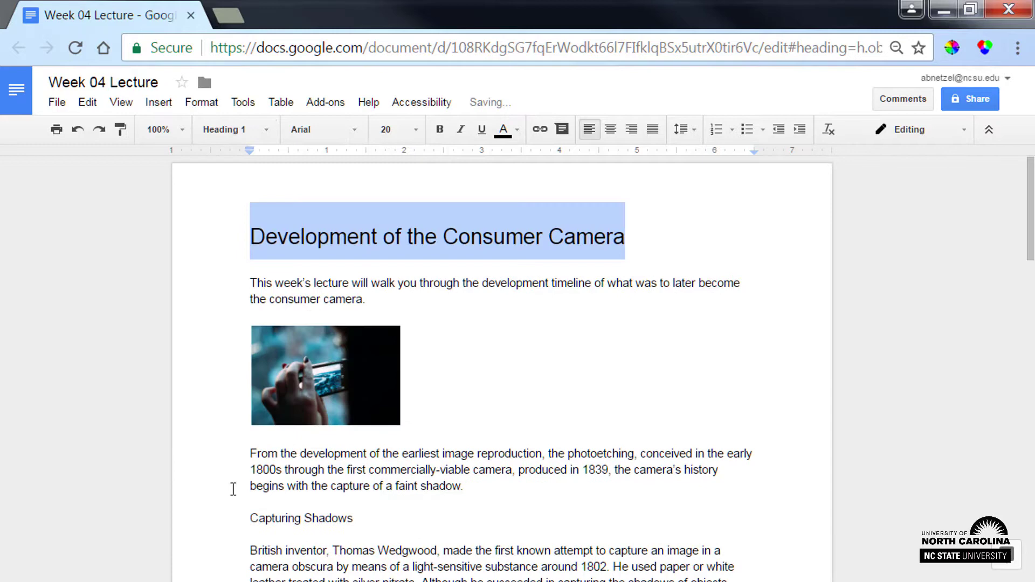
# Style 'Capturing Shadows' and 'Revealing the Camera to the World' as Heading 2.
pyautogui.moveTo(236, 522); pyautogui.dragTo(351, 522)
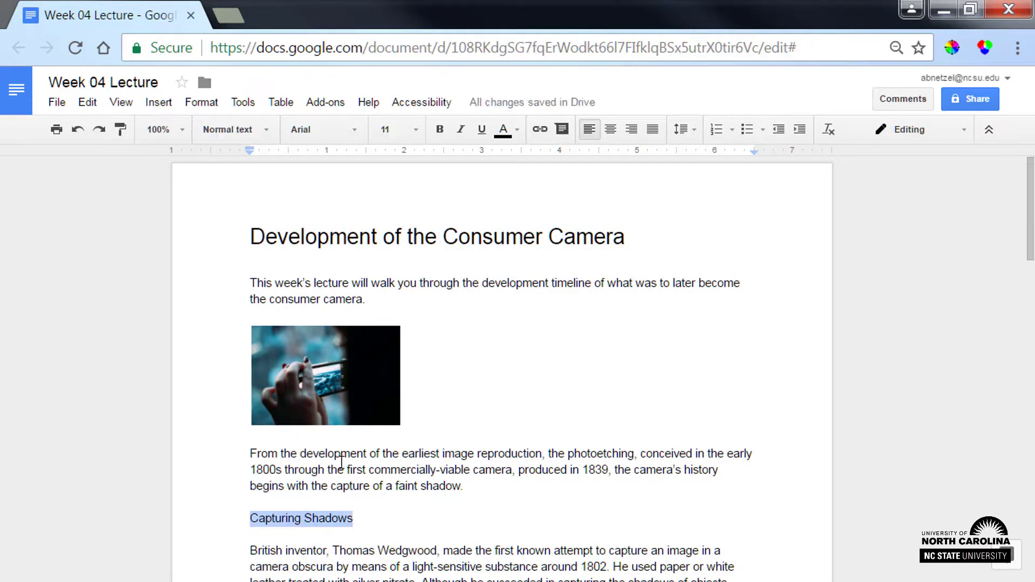
pyautogui.click(225, 132)
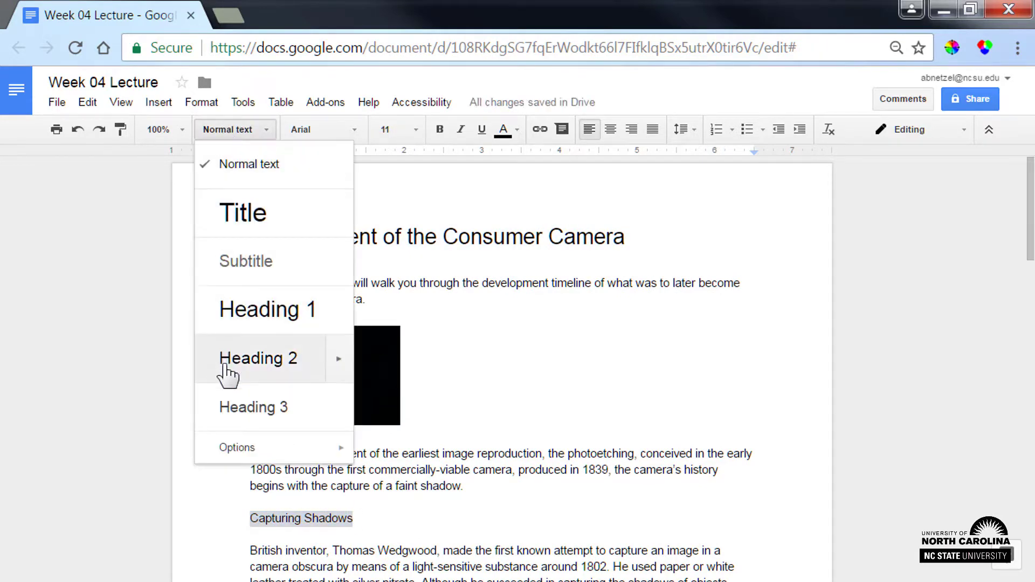
pyautogui.click(226, 367)
pyautogui.scroll(-10, 210, 436)
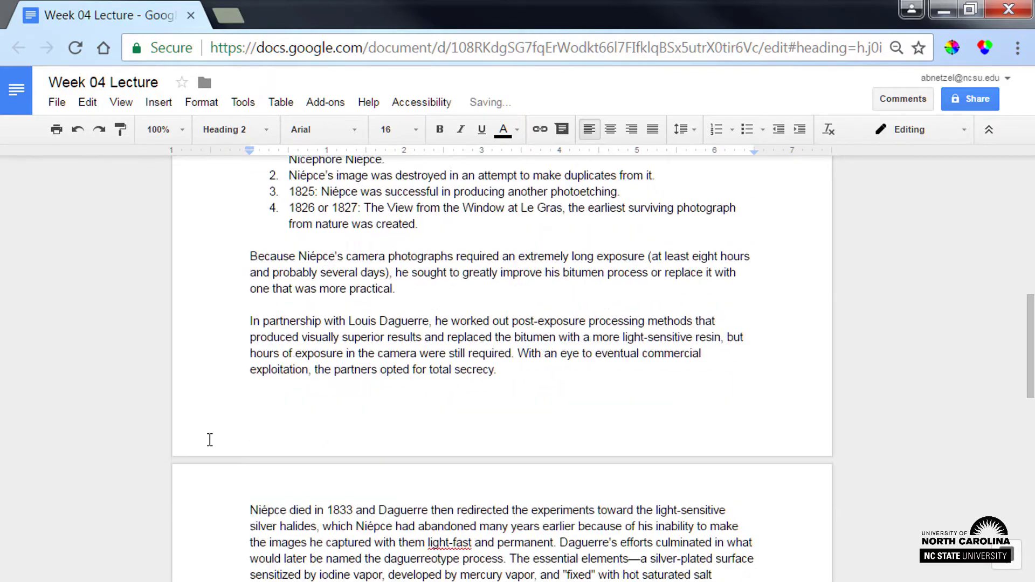
pyautogui.scroll(-12, 210, 440)
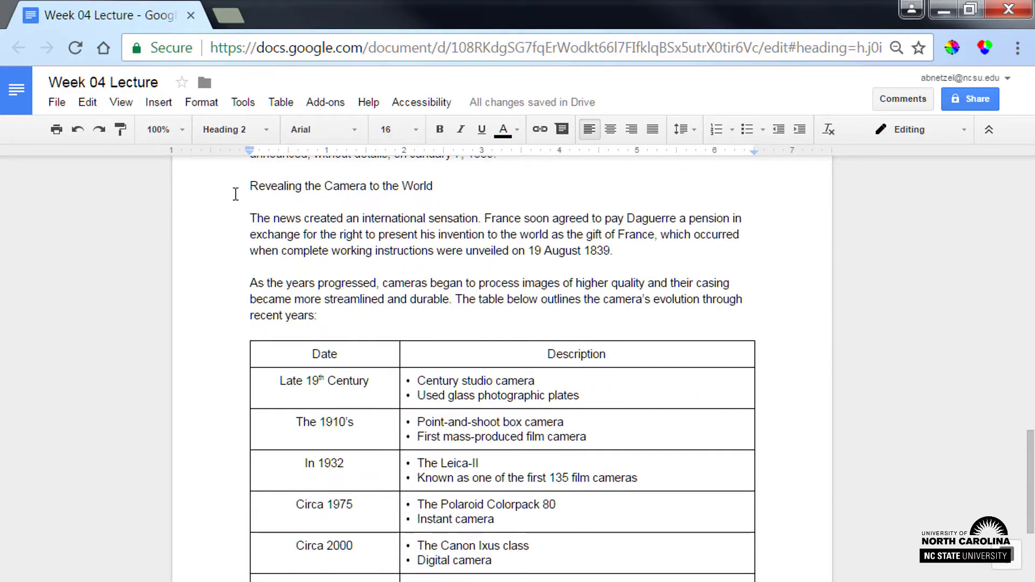
pyautogui.moveTo(248, 186); pyautogui.dragTo(439, 188)
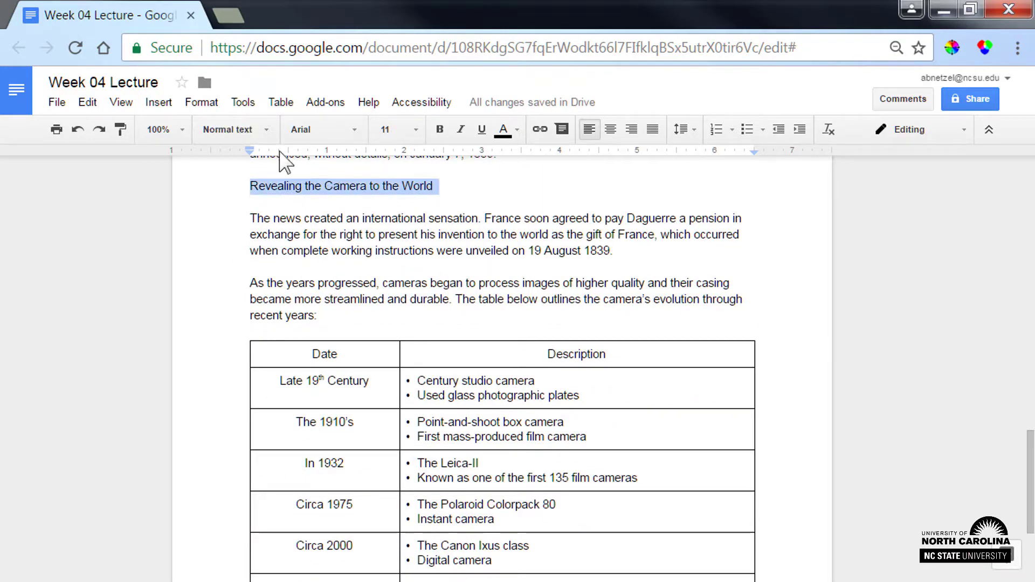
pyautogui.click(227, 130)
pyautogui.click(218, 372)
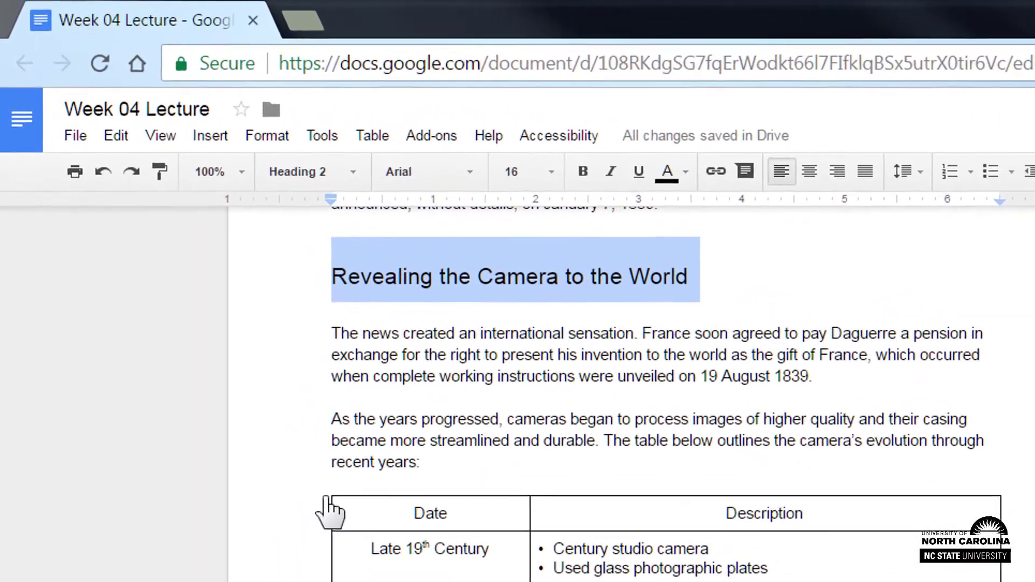
# Show the document outline via Tools, jump to Capturing Shadows, and select the Niépce date list.
pyautogui.click(318, 141)
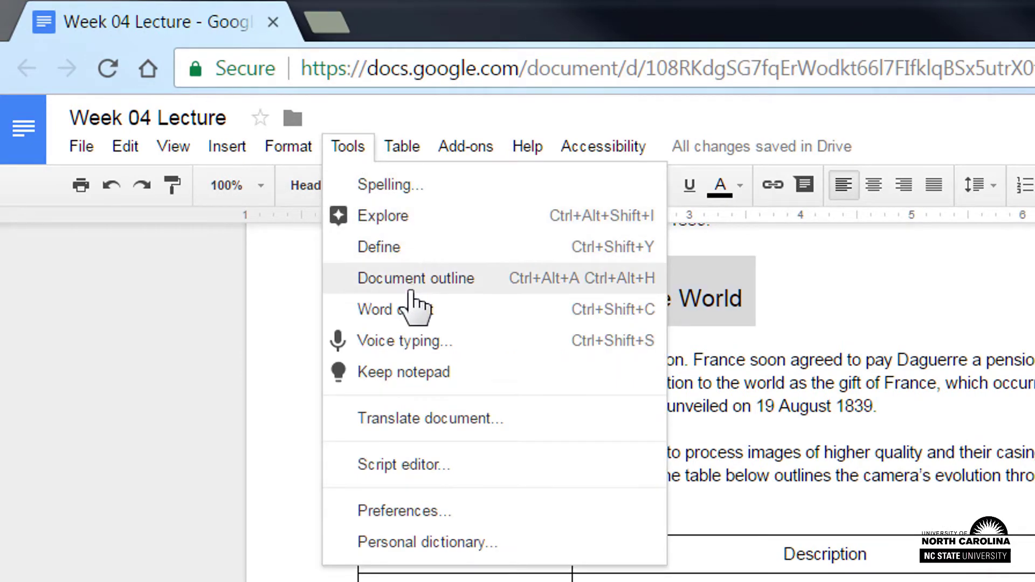
pyautogui.click(410, 288)
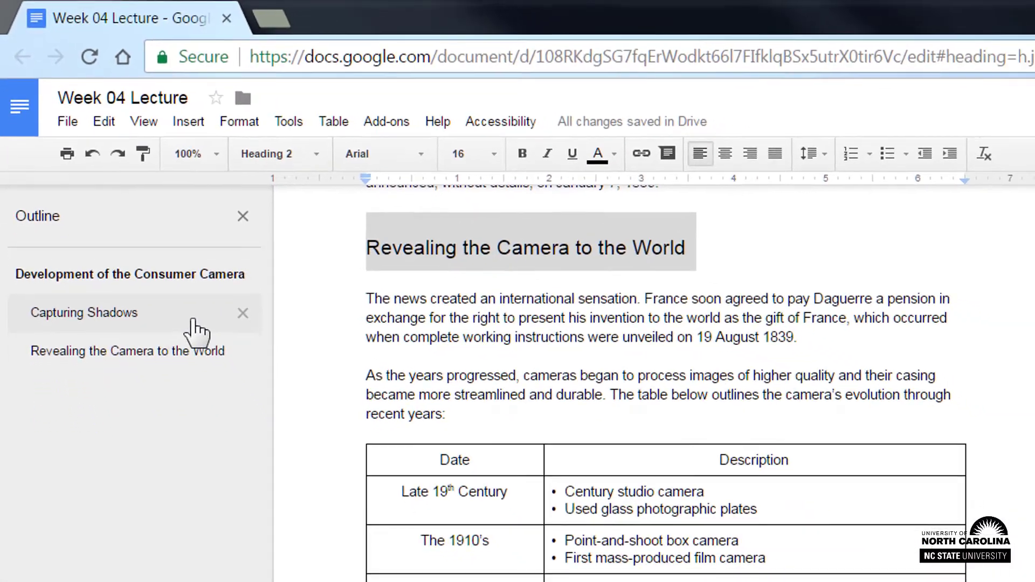
pyautogui.click(215, 371)
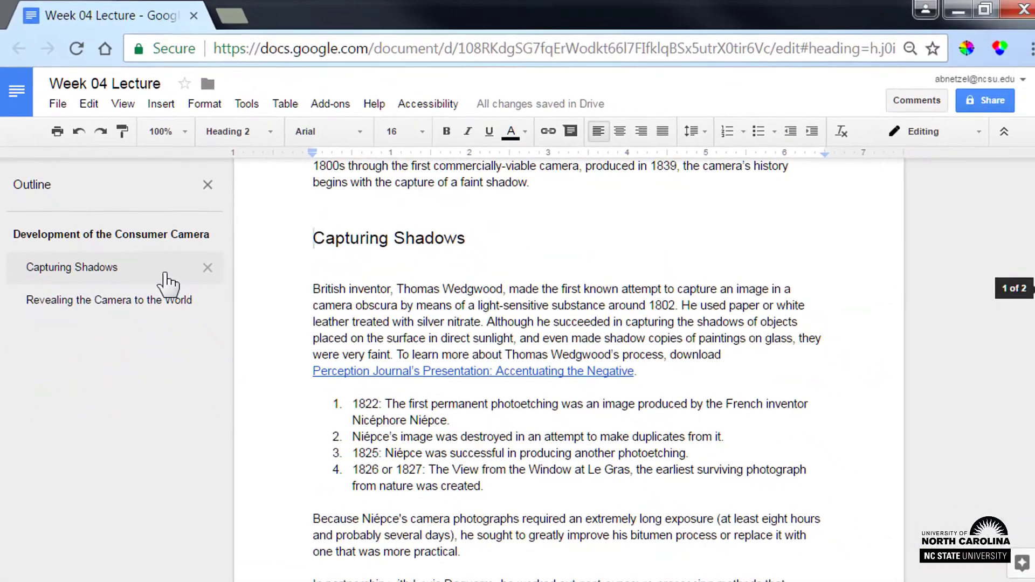
pyautogui.click(352, 403)
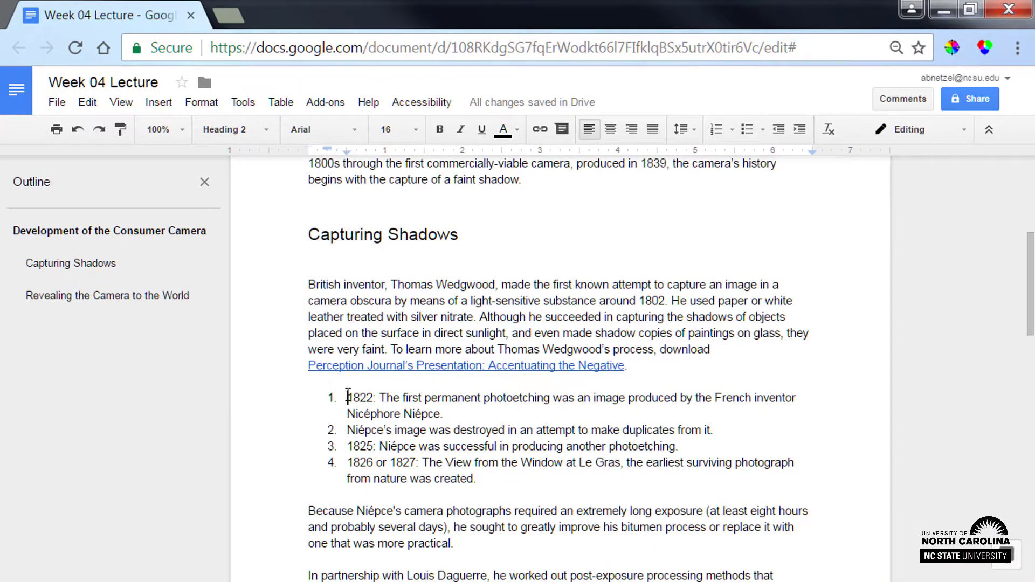
pyautogui.moveTo(348, 397); pyautogui.dragTo(522, 486)
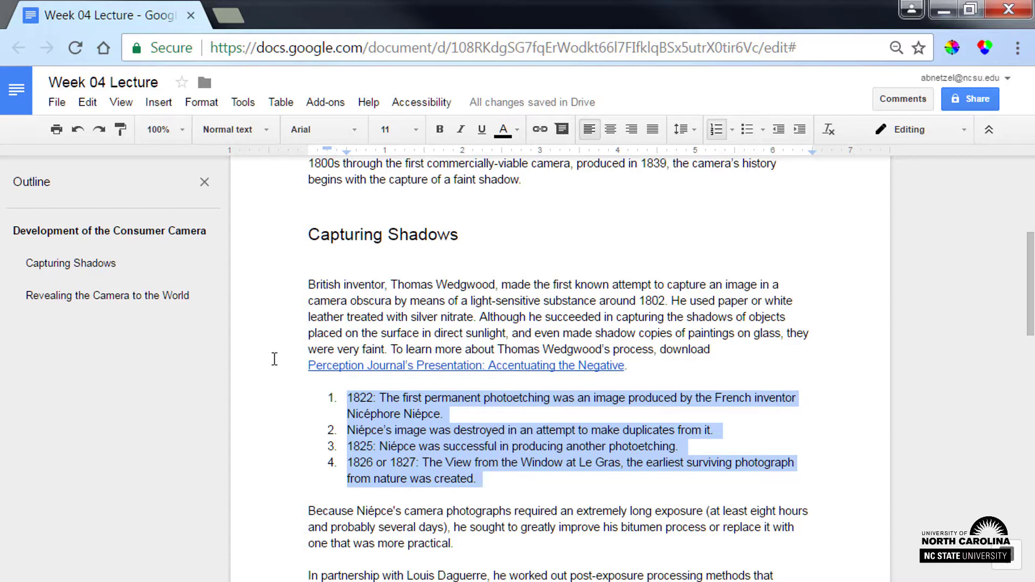
# Replace the camera photo's file-name alt text with the title 'Consumer camera (cell phone camera)'.
pyautogui.click(152, 233)
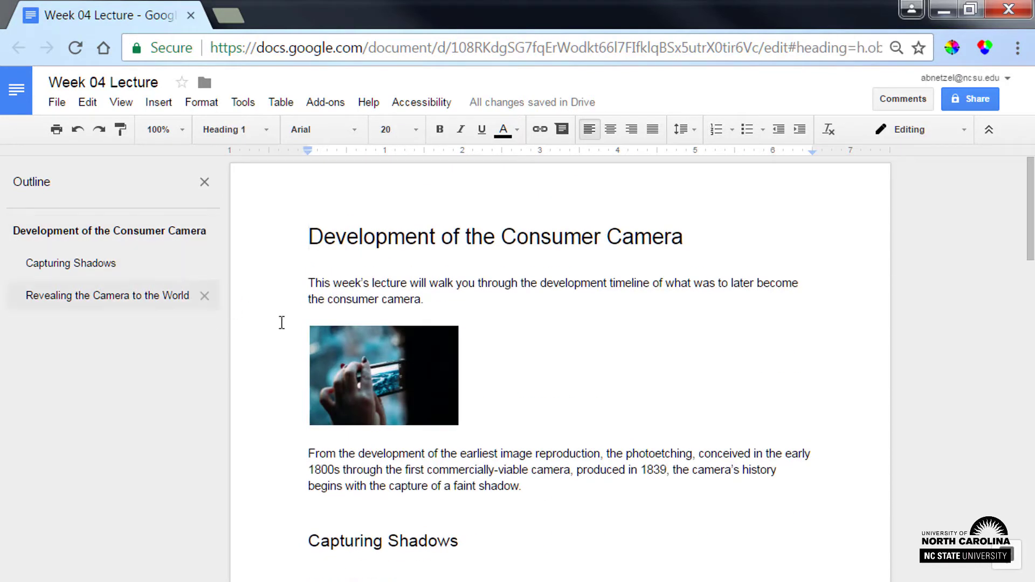
pyautogui.click(386, 379)
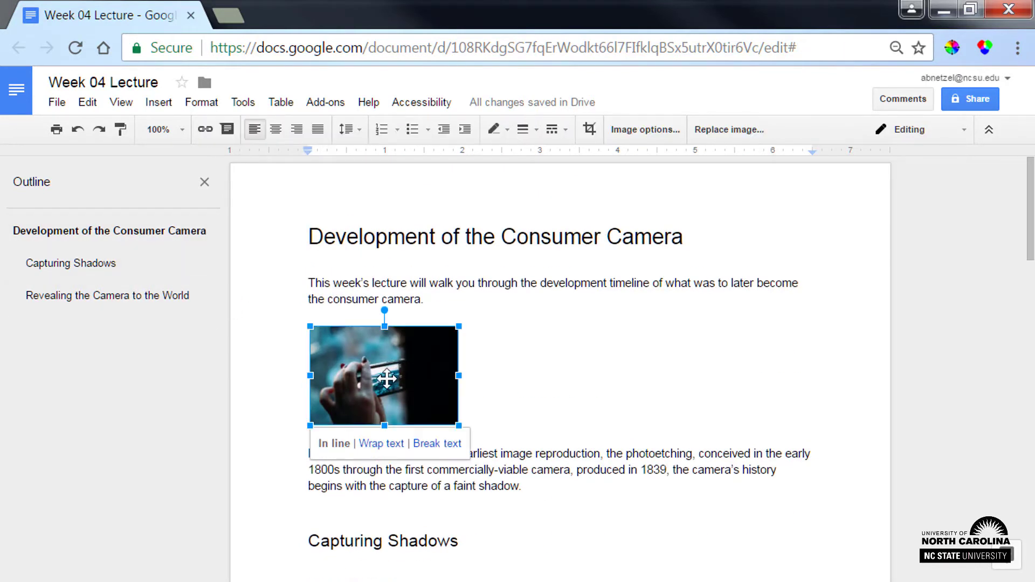
pyautogui.click(202, 103)
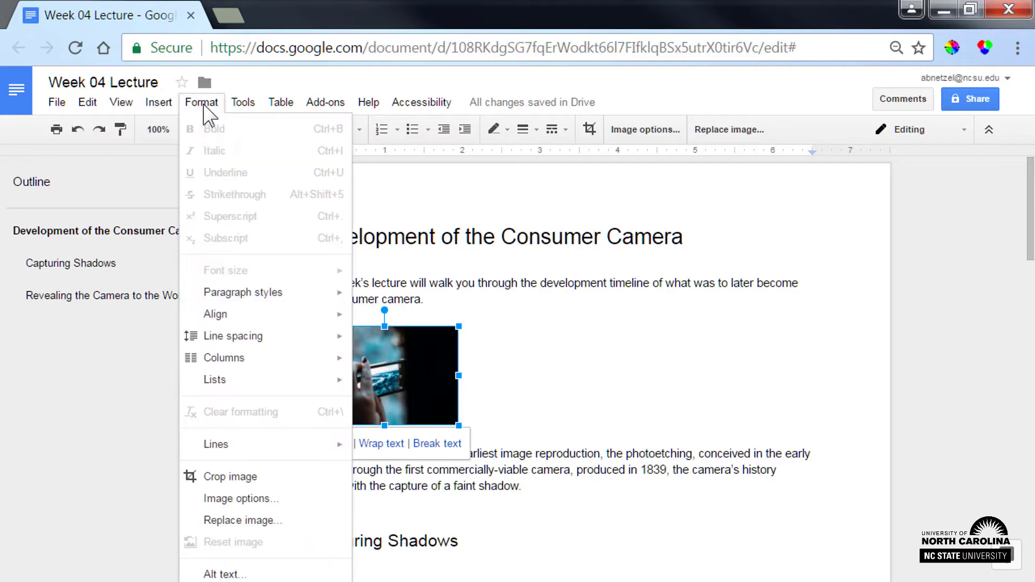
pyautogui.click(223, 575)
pyautogui.moveTo(556, 327); pyautogui.dragTo(393, 324)
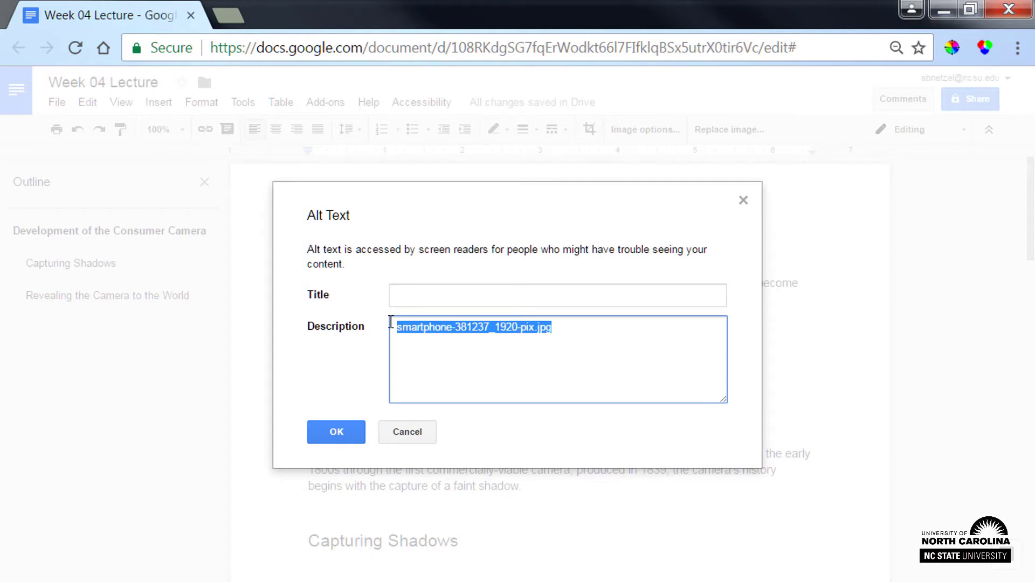
pyautogui.press('Delete')
pyautogui.click(400, 294)
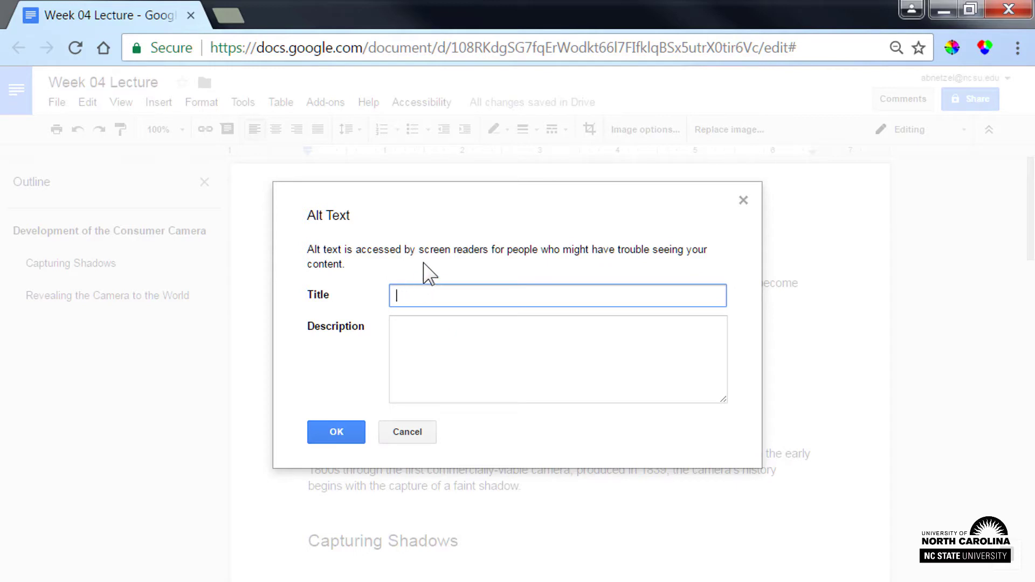
pyautogui.write('Consumer camera (cell phone camera')
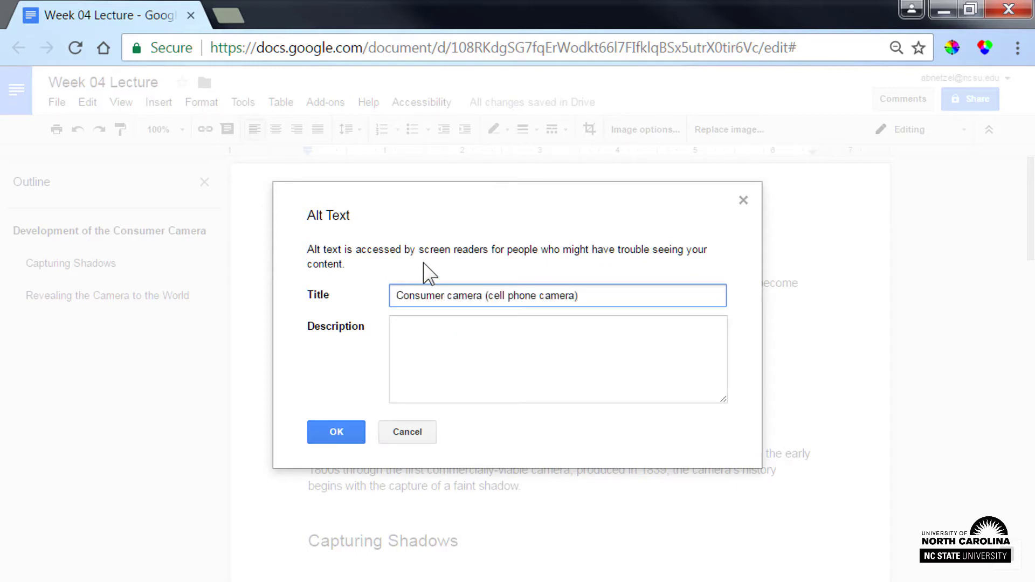
pyautogui.click(343, 432)
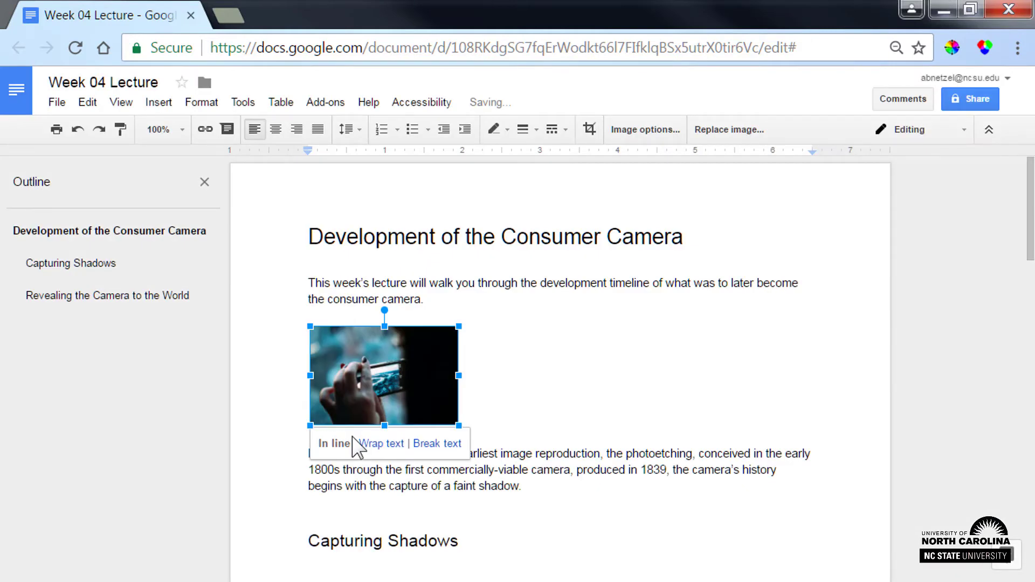
# Jump to Revealing the Camera to the World and scroll to the camera-evolution table.
pyautogui.click(167, 298)
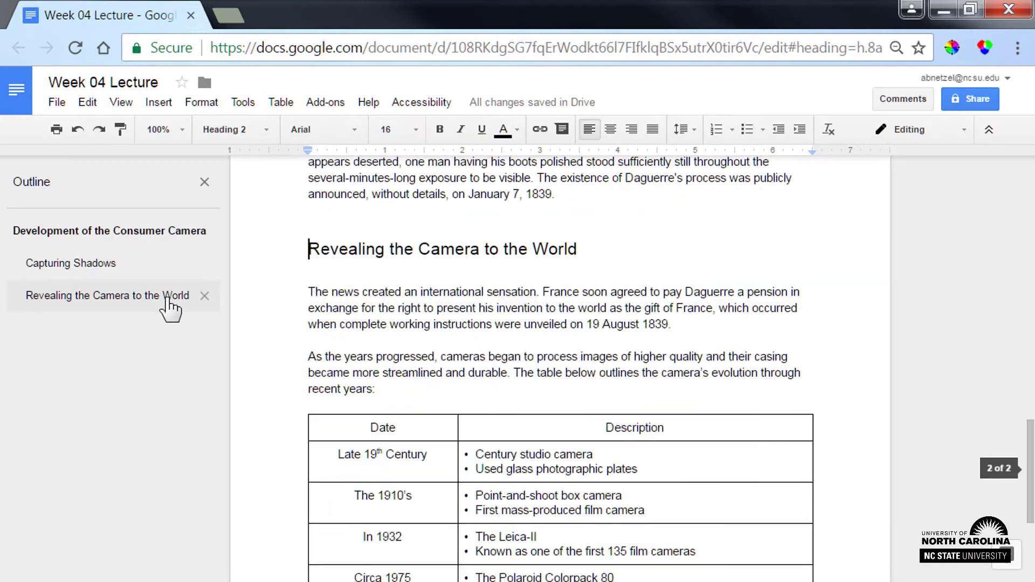
pyautogui.scroll(-4, 296, 412)
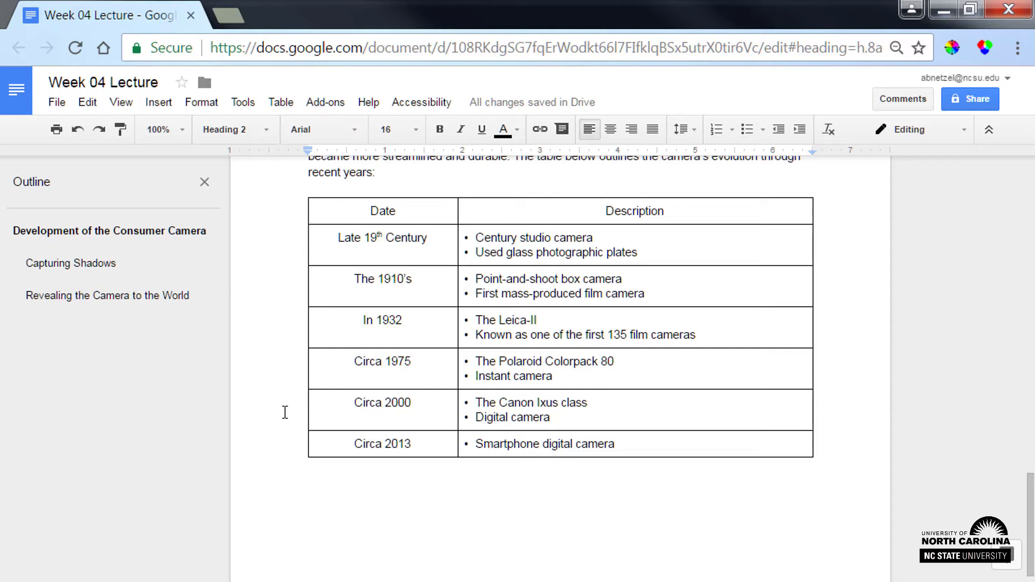
# Append '(PPT)' to the Perception Journal link text under Capturing Shadows.
pyautogui.click(146, 269)
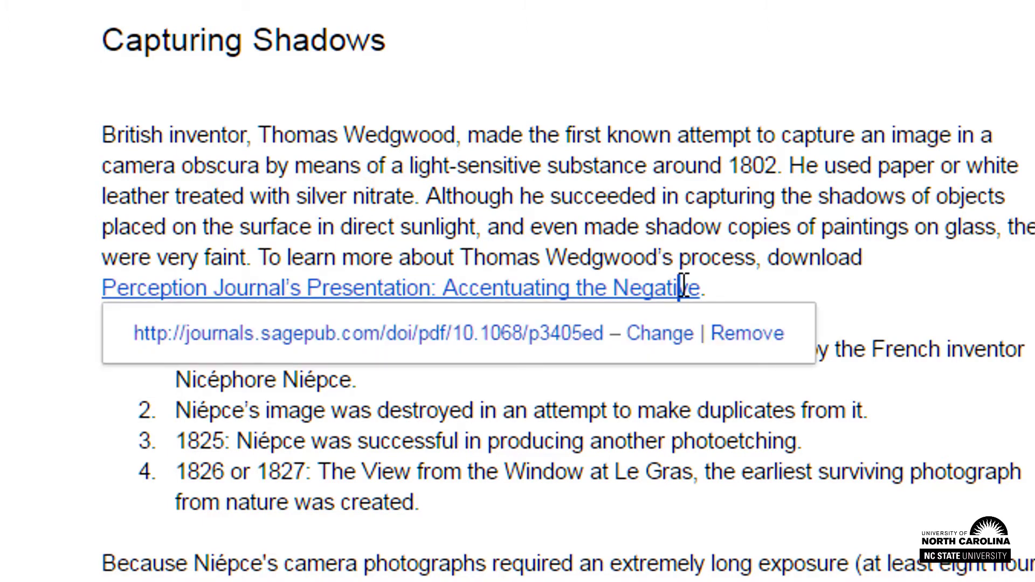
pyautogui.click(660, 339)
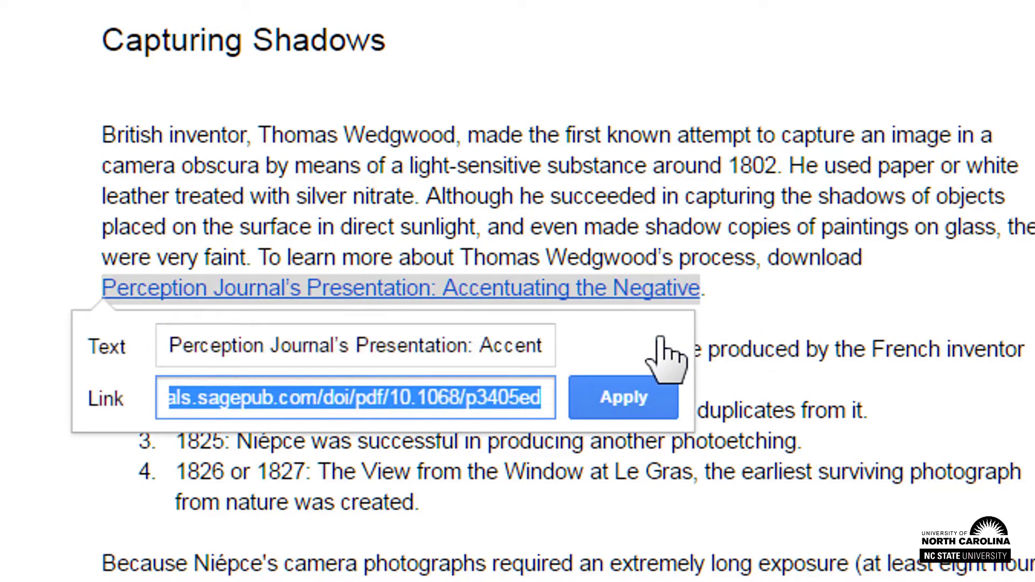
pyautogui.click(494, 345)
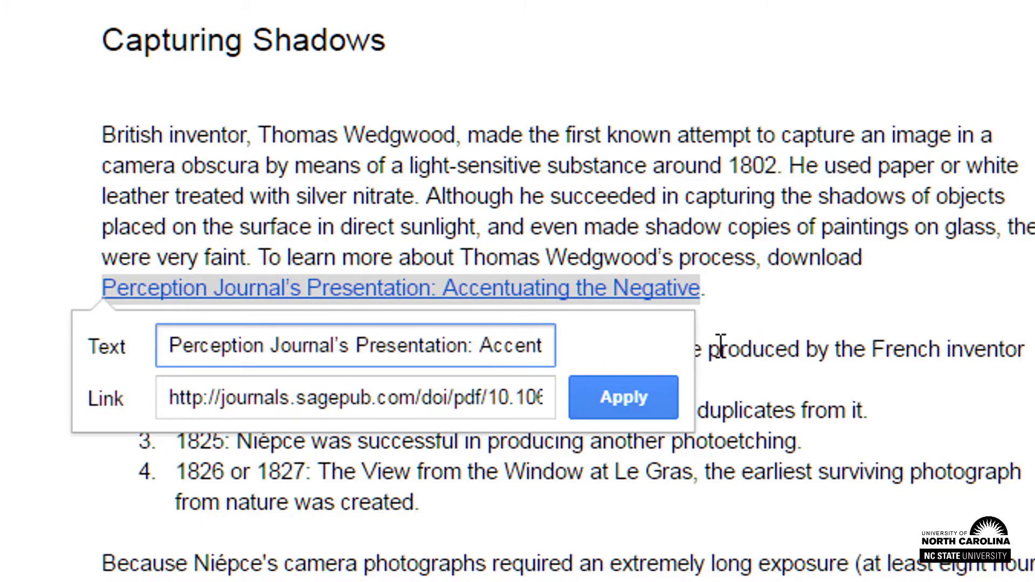
pyautogui.press('End')
pyautogui.write('(PPT)')
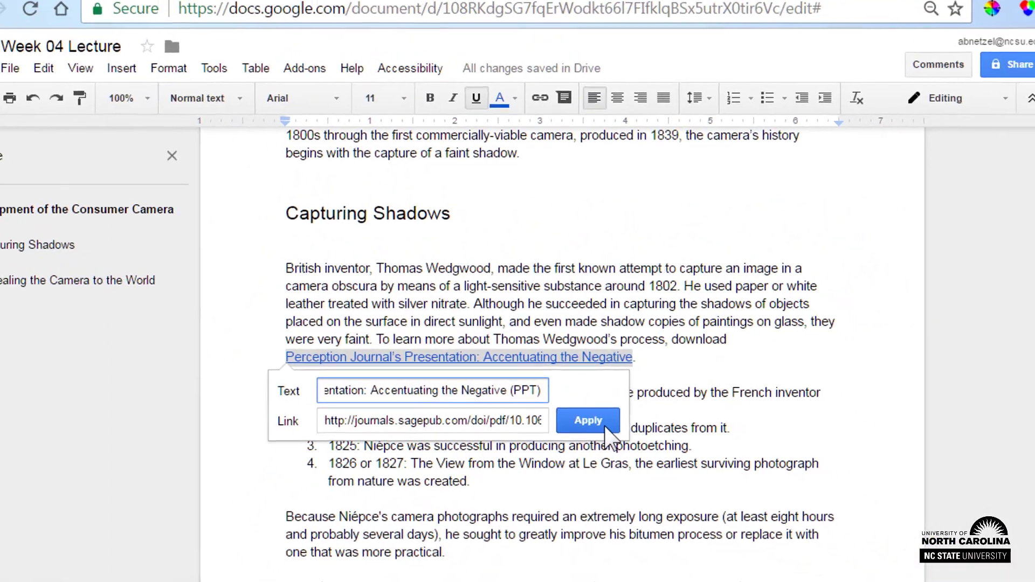
pyautogui.click(604, 427)
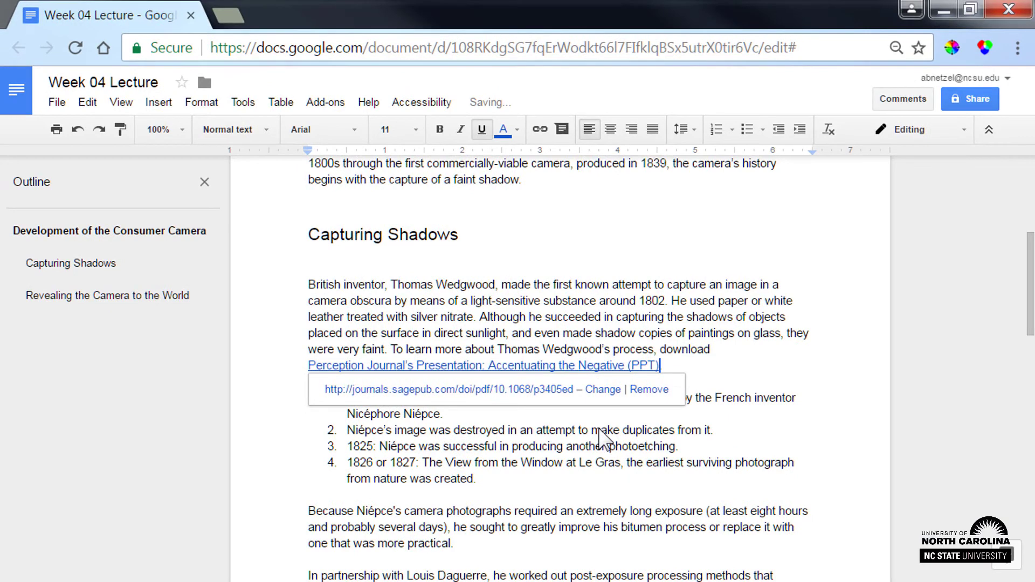
# Run the Grackle Docs accessibility check from Add-ons and review its 15 of 19 passed results.
pyautogui.click(735, 372)
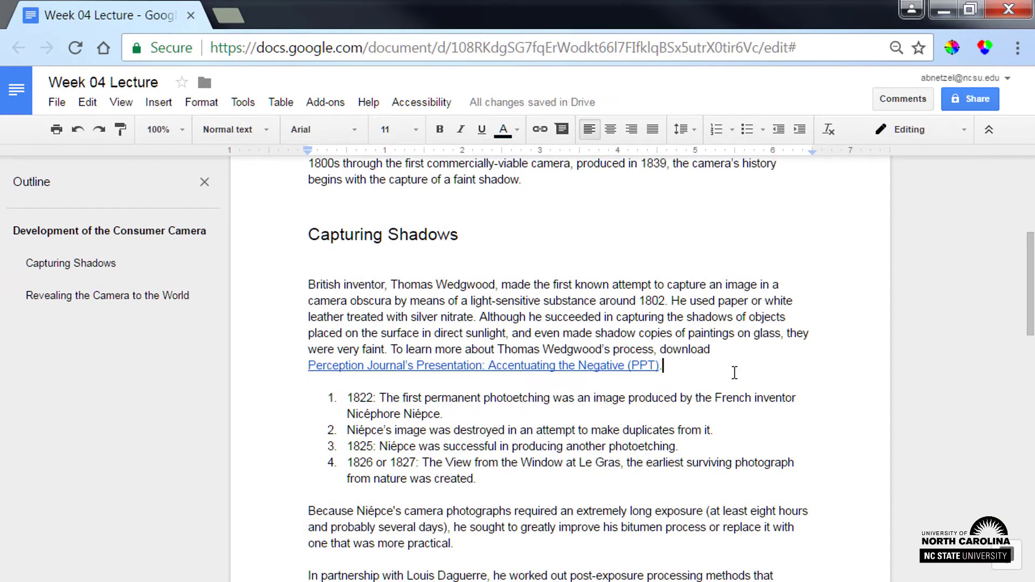
pyautogui.click(325, 108)
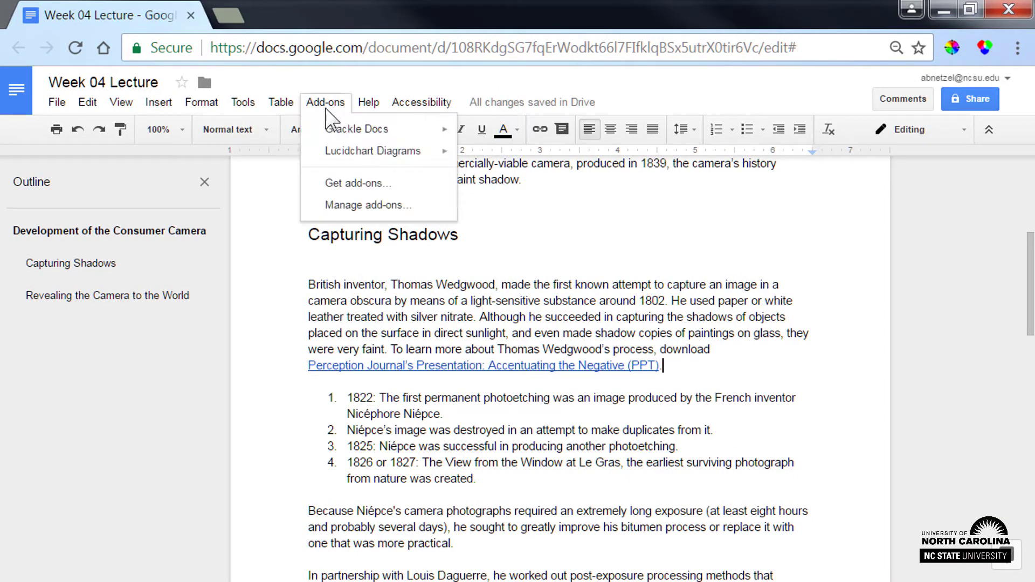
pyautogui.moveTo(343, 132)
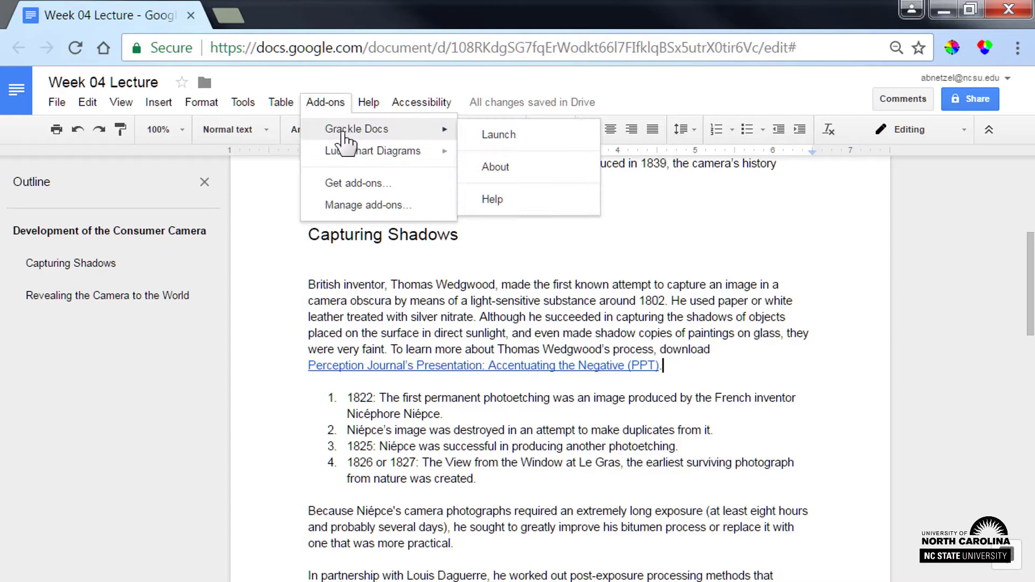
pyautogui.click(499, 136)
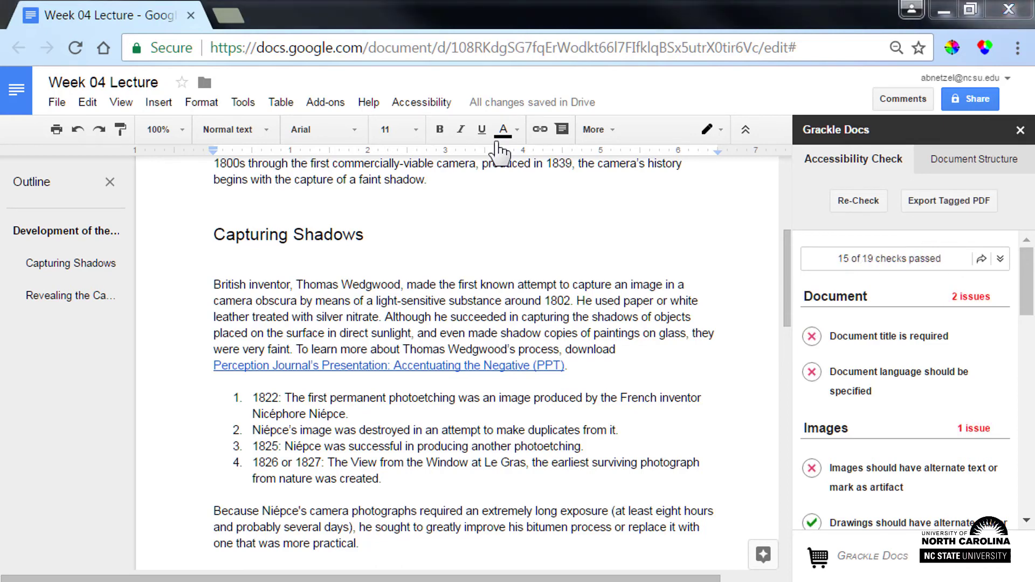
pyautogui.moveTo(1028, 286); pyautogui.dragTo(1033, 426)
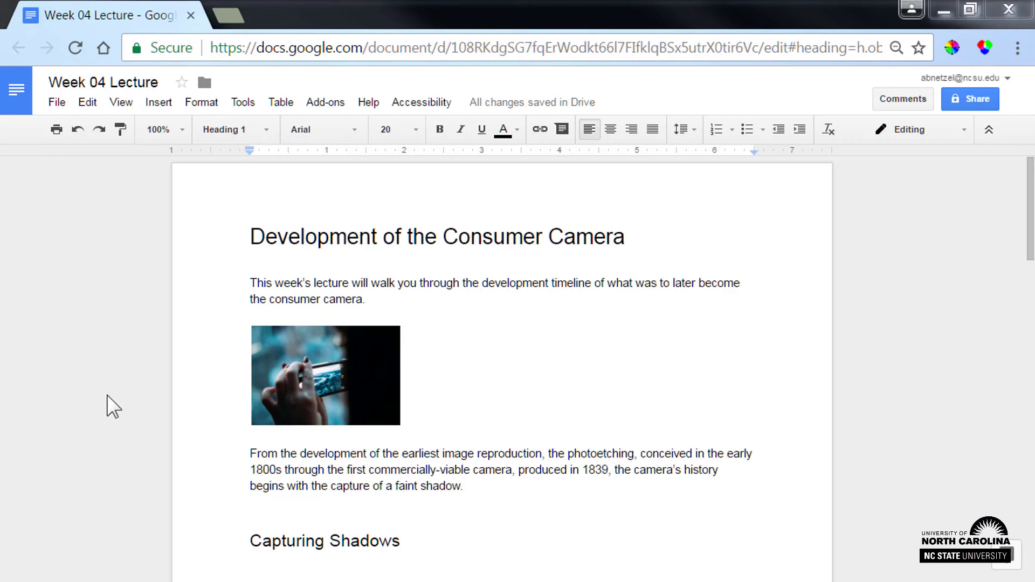
# Bring up File > Download as, showing formats from Microsoft Word (.docx) to EPUB.
pyautogui.click(58, 103)
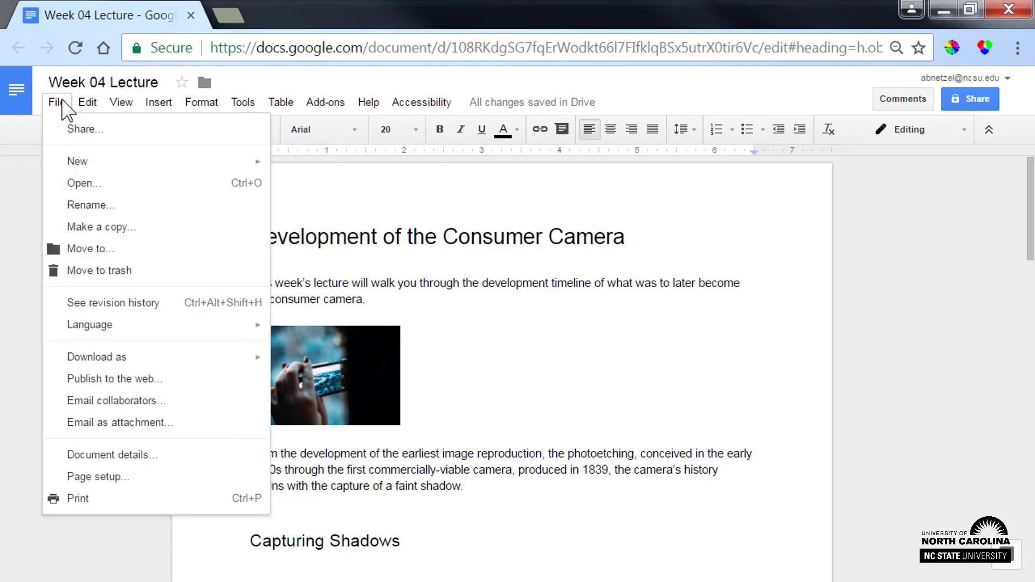
pyautogui.moveTo(144, 358)
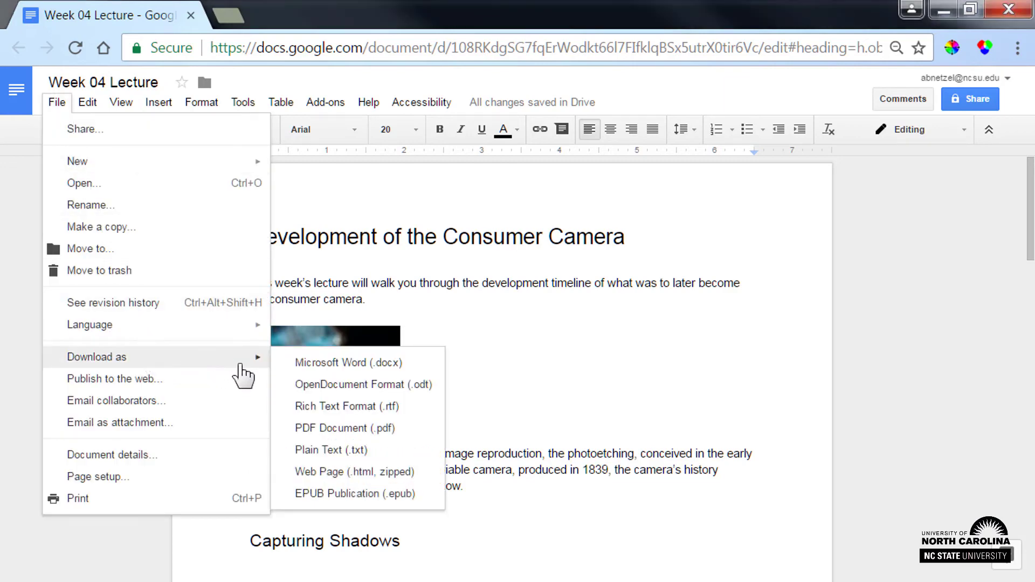